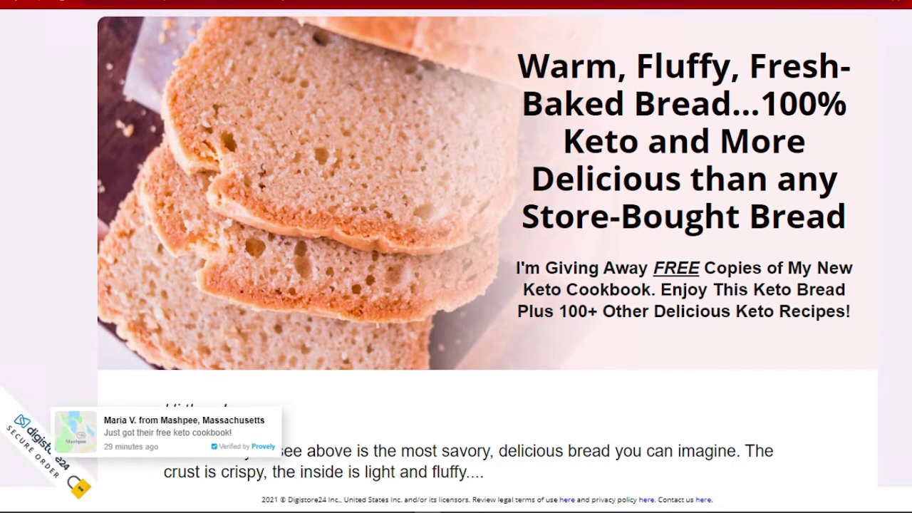
Search Google for "blogger" and open the Blogger.com website from the results
left_click(427, 0)
left_click(422, 2)
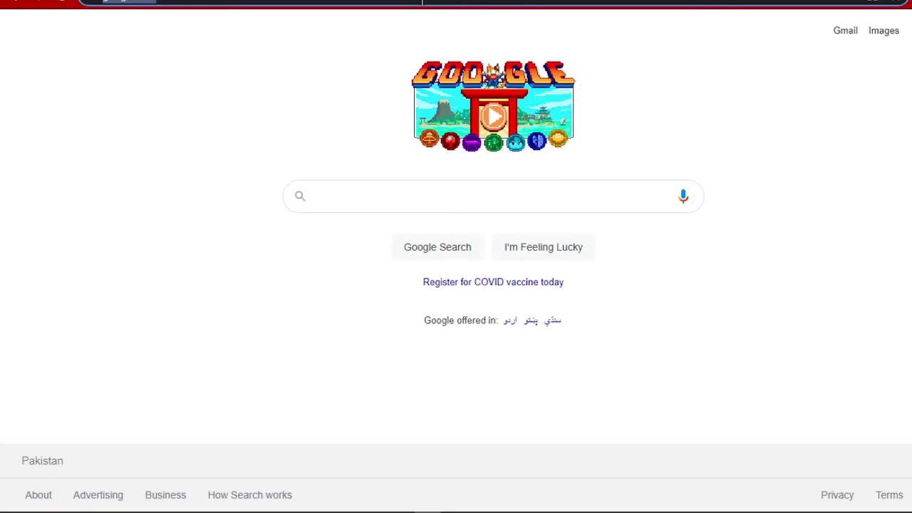
left_click(465, 184)
type("blog")
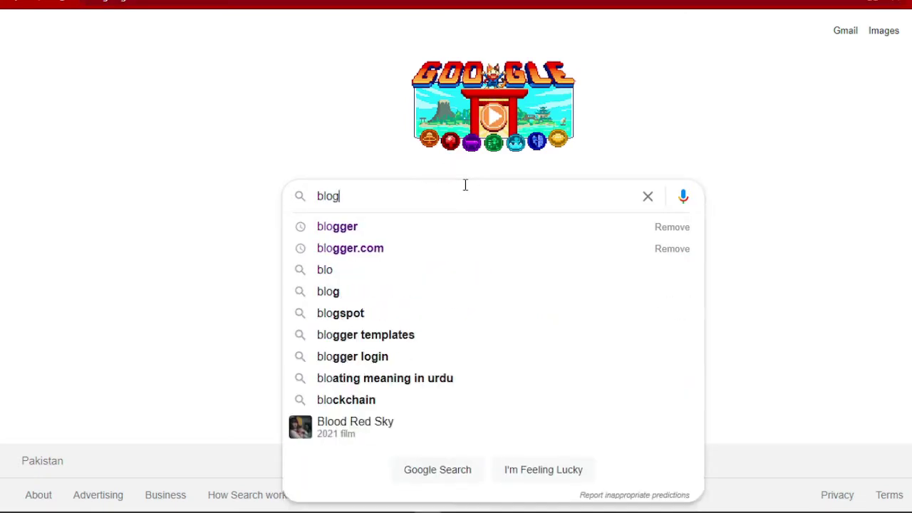
type("ger")
key("Return")
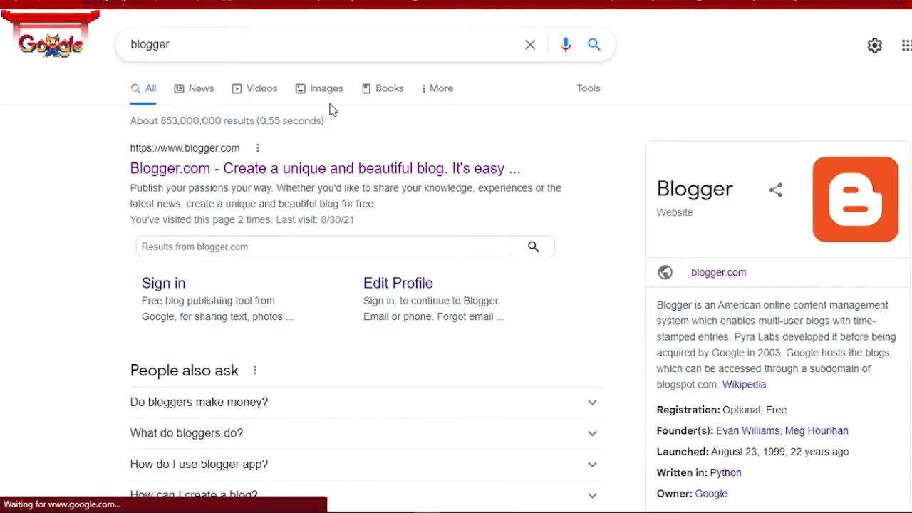
left_click(332, 150)
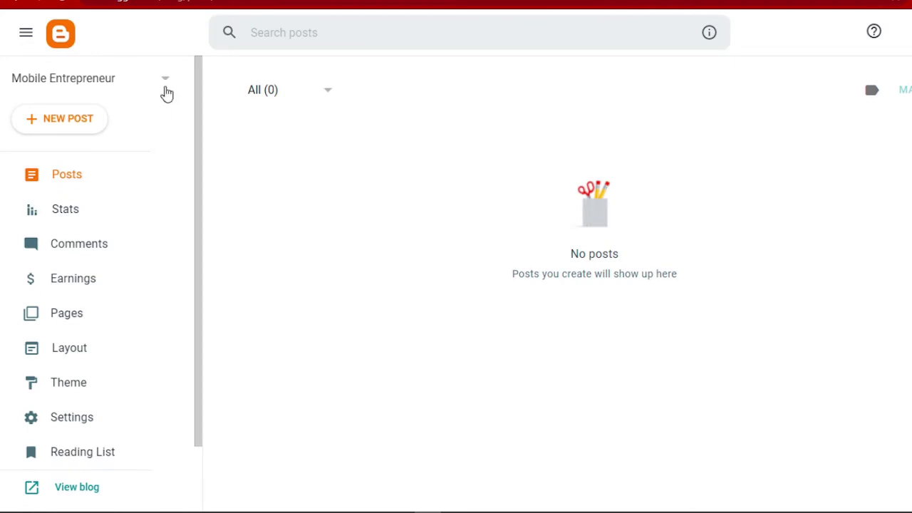
Start a new blog titled "ketocookbook", consulting the keto cookbook offer page for the name
left_click(165, 84)
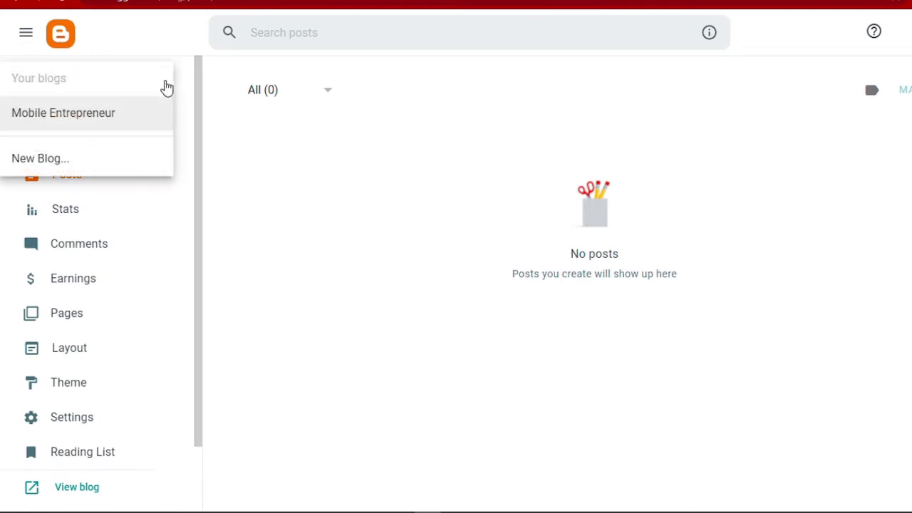
left_click(71, 164)
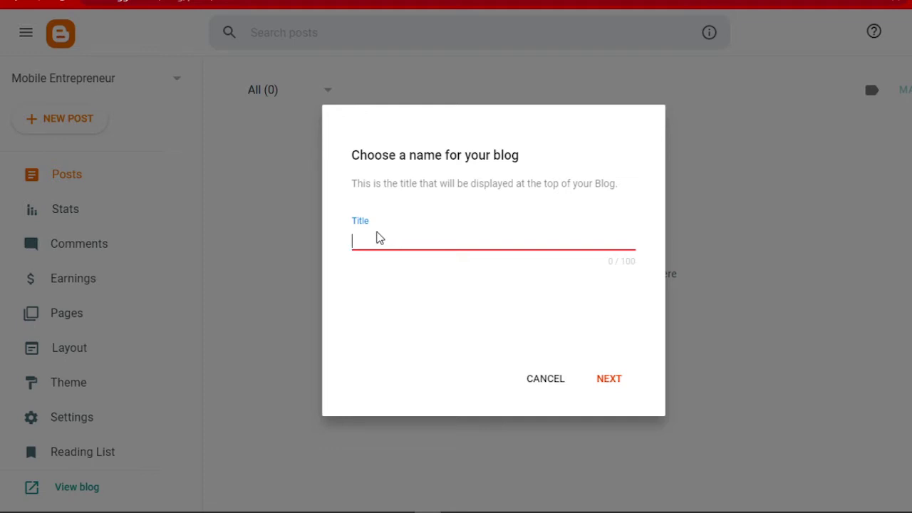
left_click(499, 80)
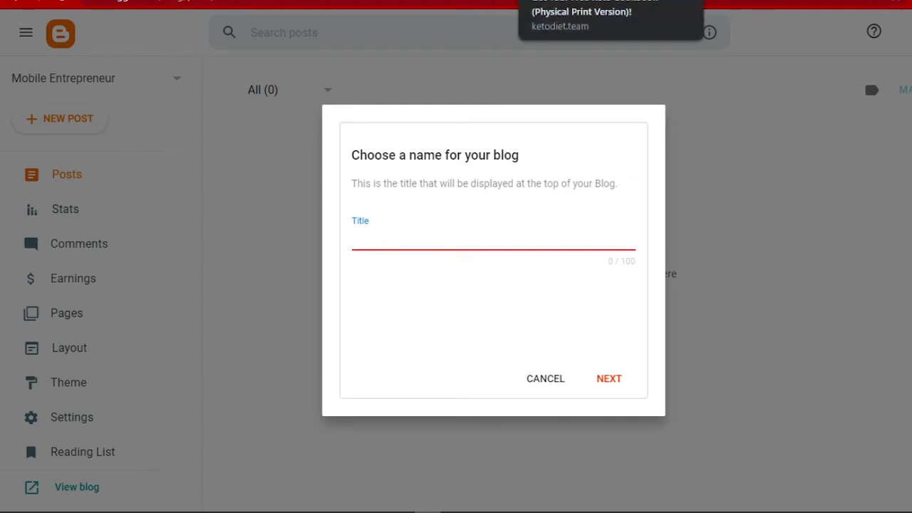
left_click(563, 2)
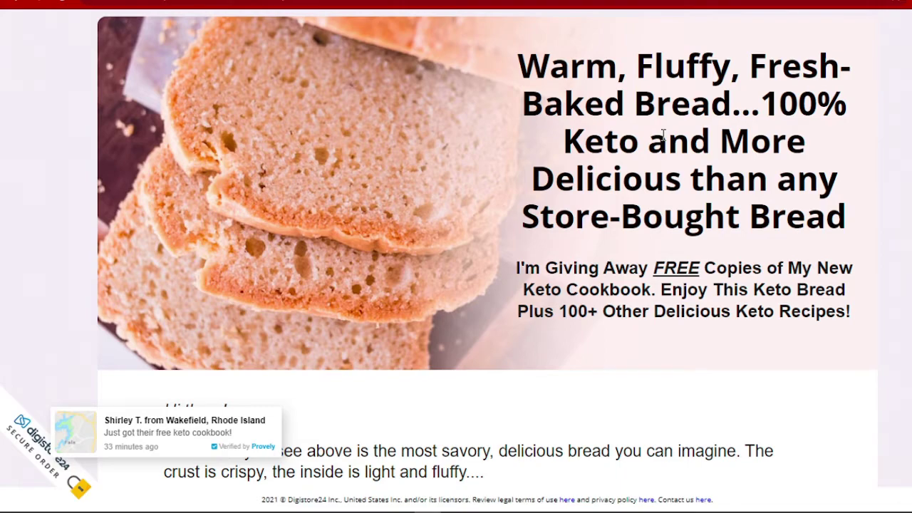
scroll(663, 135, "down", 15)
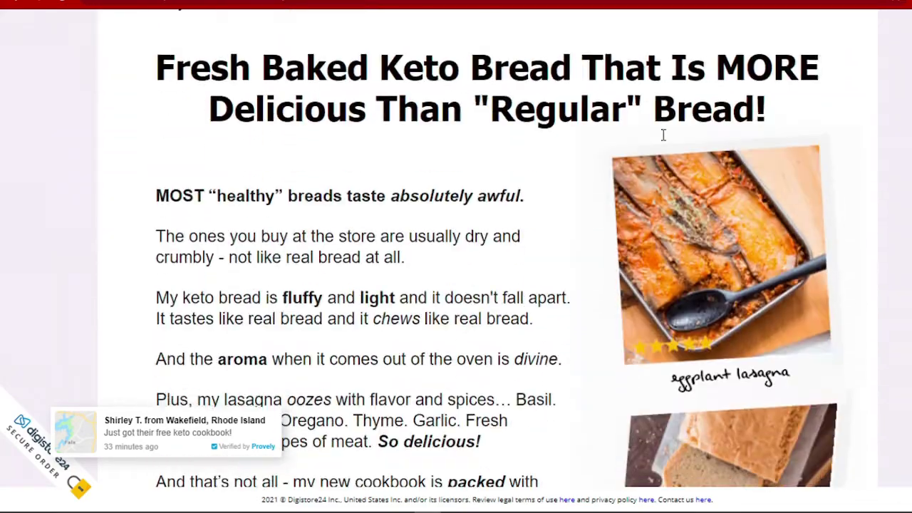
scroll(663, 136, "down", 13)
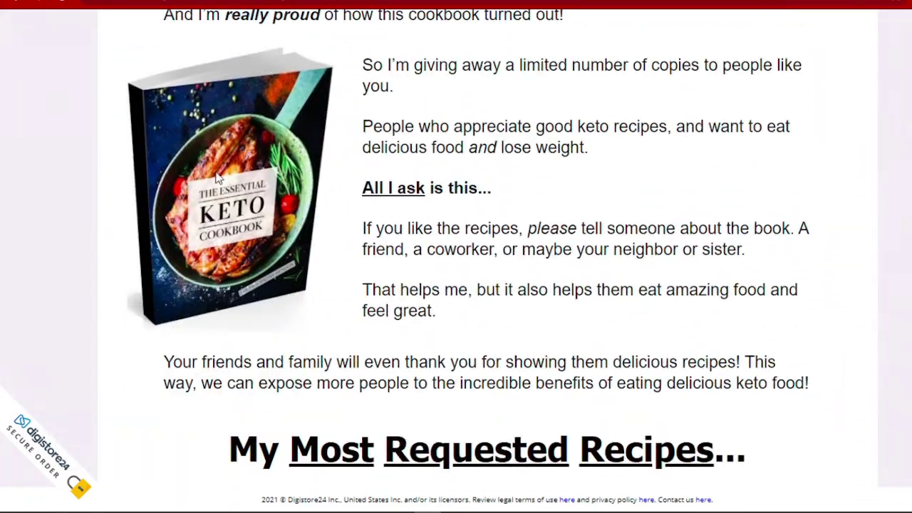
scroll(638, 98, "up", 10)
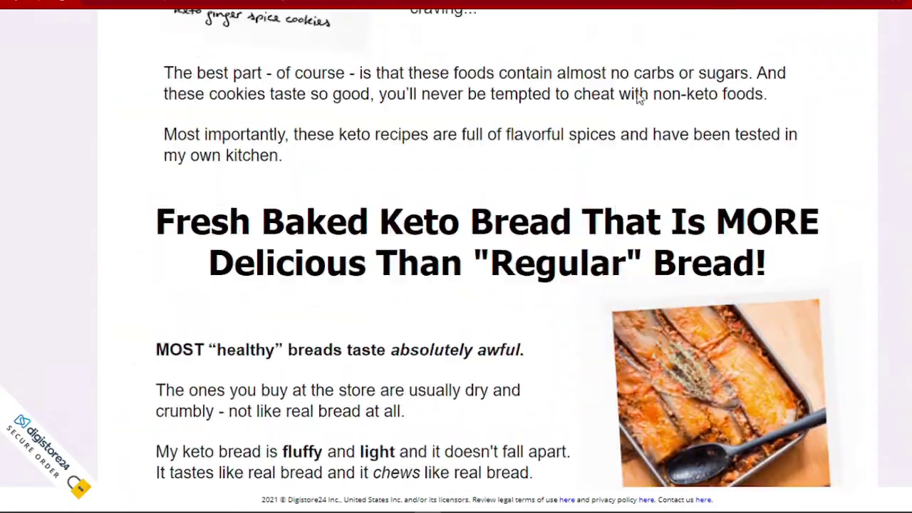
scroll(638, 98, "up", 10)
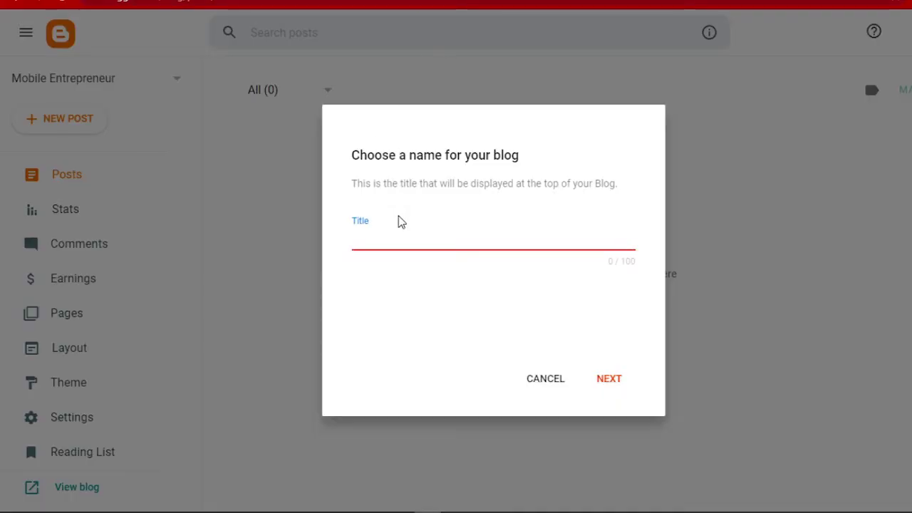
type("ketocoo")
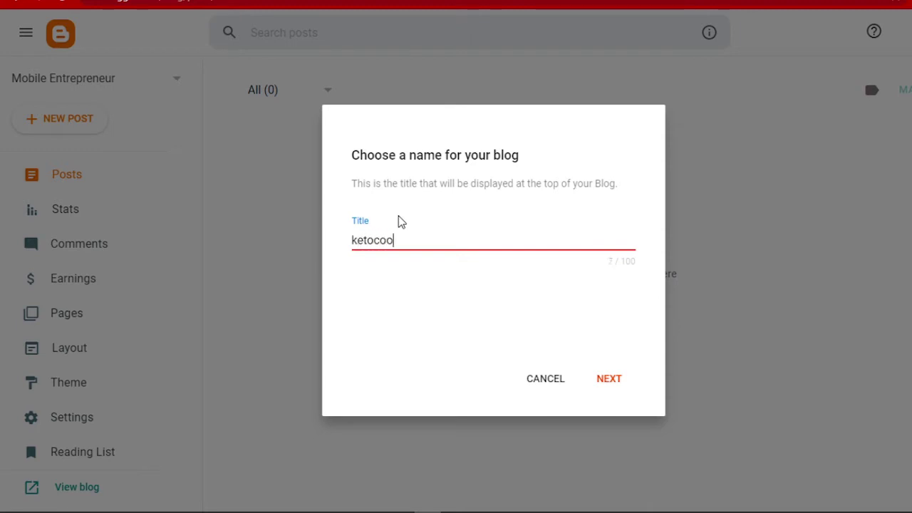
type("kbook")
left_click(611, 381)
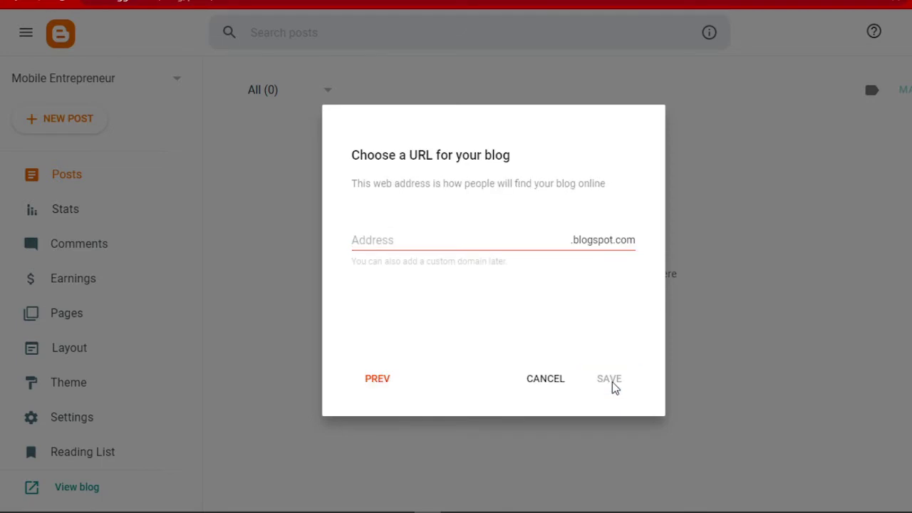
Set the new blog's address to Ketocookbookkk.blogspot.com
left_click(415, 244)
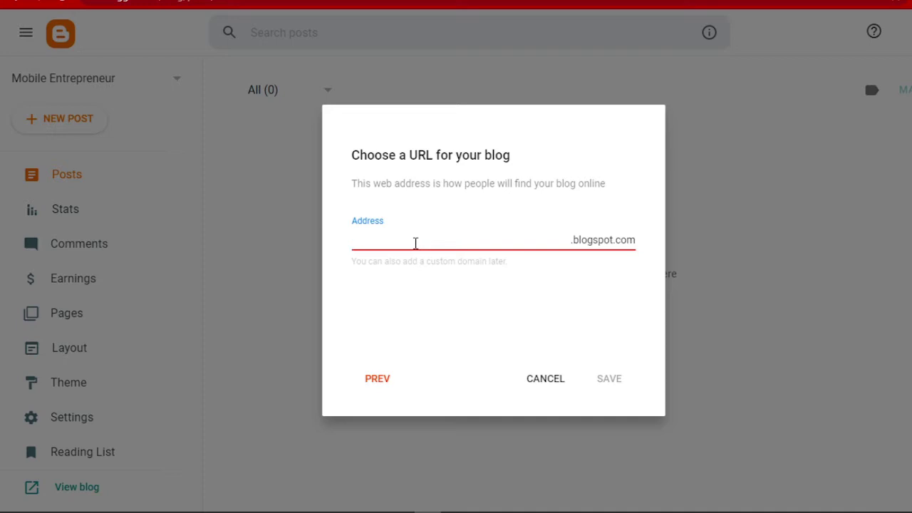
type("Keto")
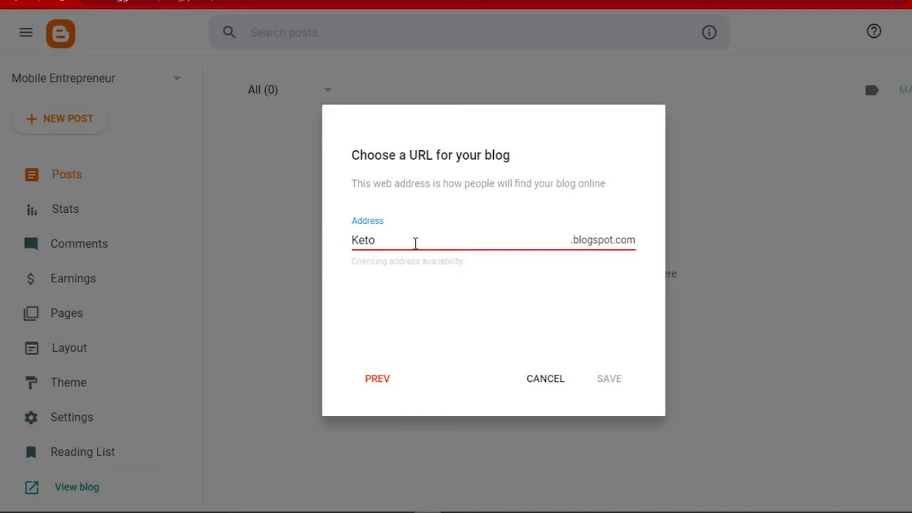
type("co")
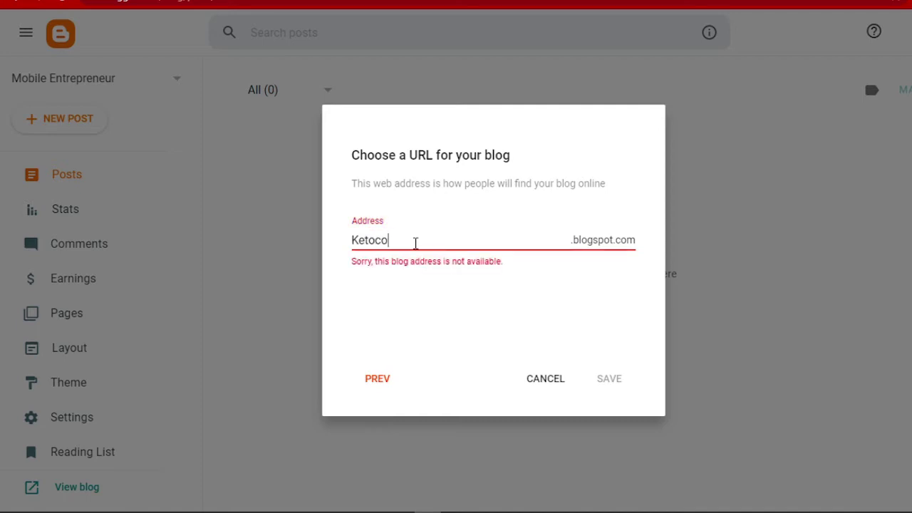
type("okbook")
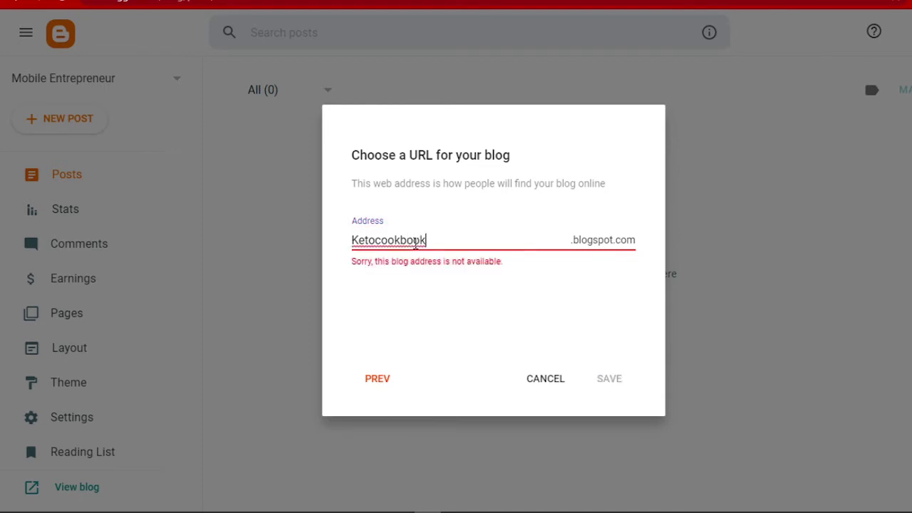
type("kk")
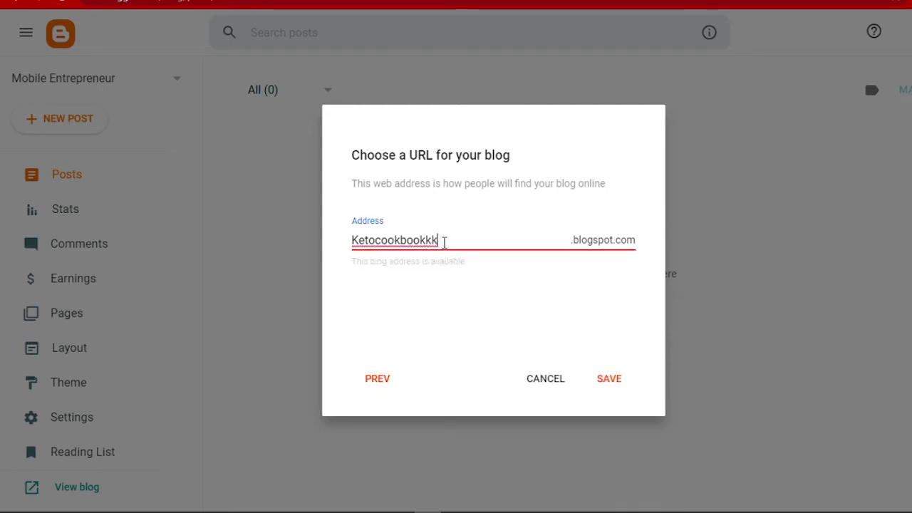
Copy the blog address into the open text notes as "Ketocookbookkk.blogspot.com" on its own line above the Digistore24 link
left_click_drag(444, 240, 353, 243)
key("ctrl+c")
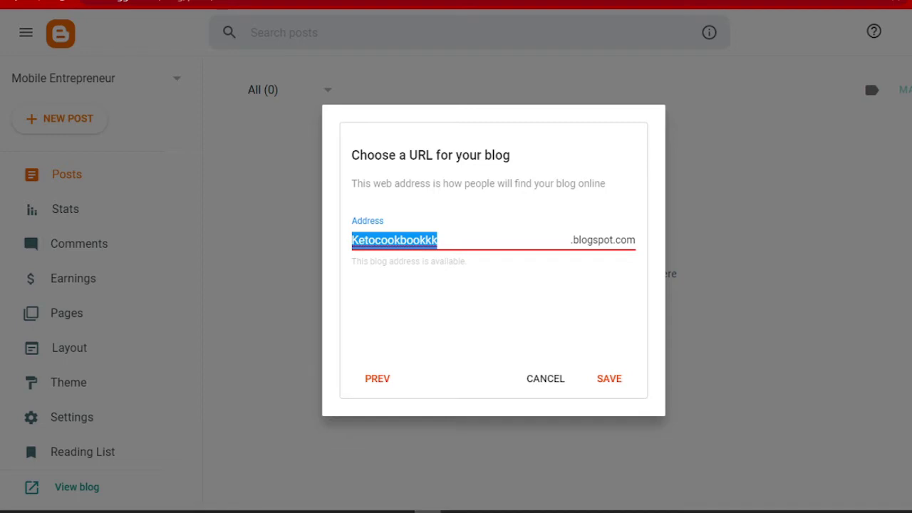
mouse_move(465, 507)
left_click(535, 503)
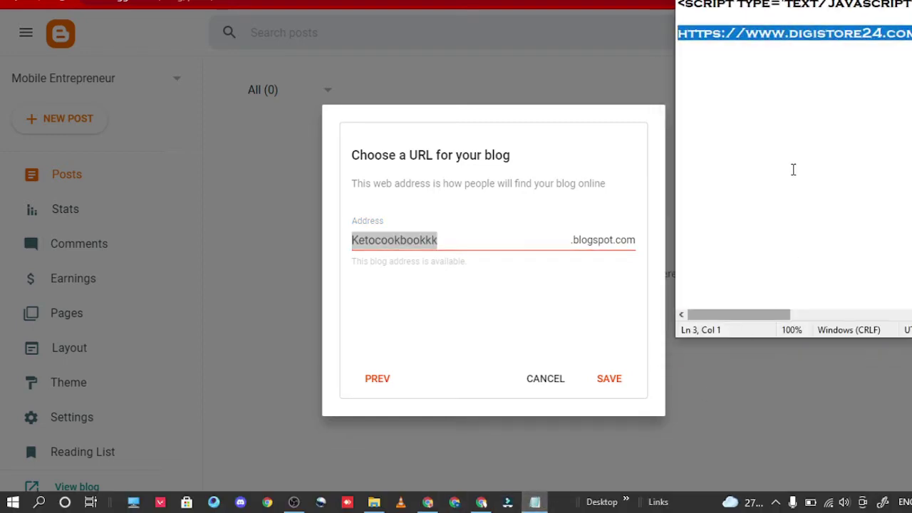
left_click(769, 99)
left_click(738, 88)
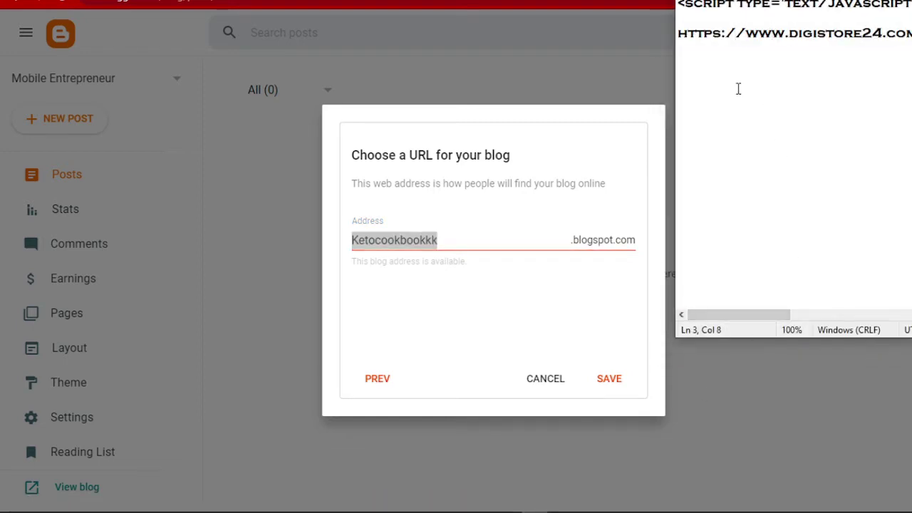
left_click(677, 61)
key("Return")
key("Up")
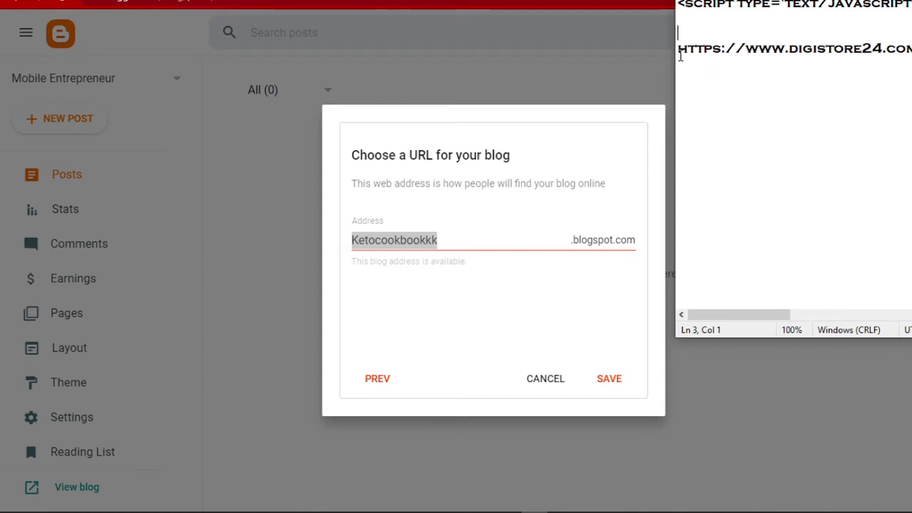
key("ctrl+v")
type(".")
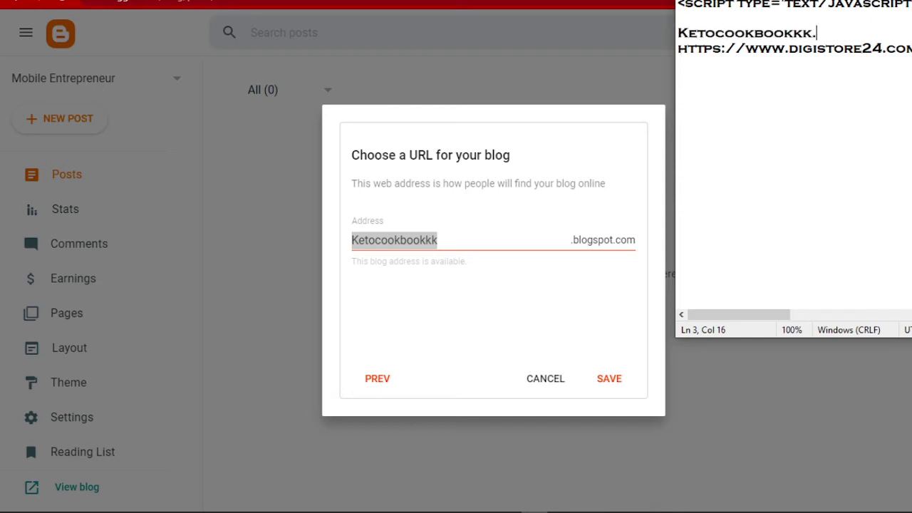
type("blogspot.com")
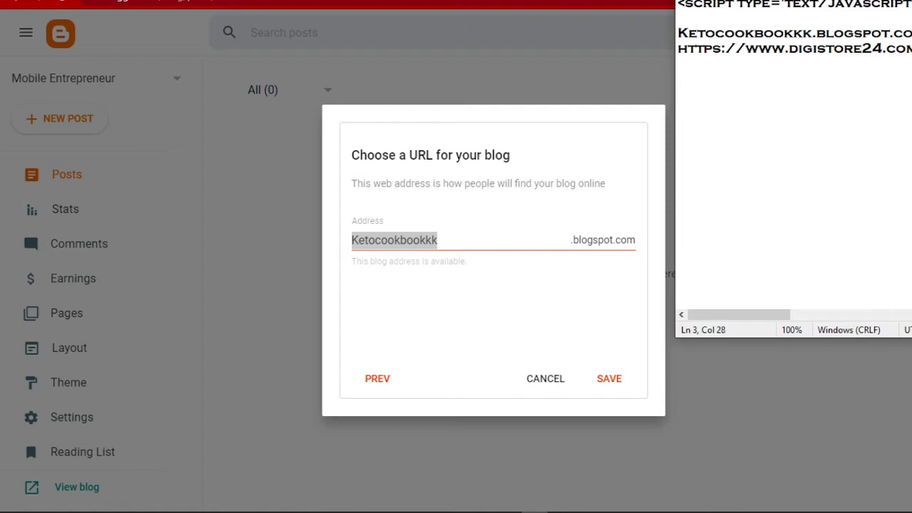
Save the new blog in Blogger and open its theme's HTML for editing
left_click(592, 308)
left_click(606, 382)
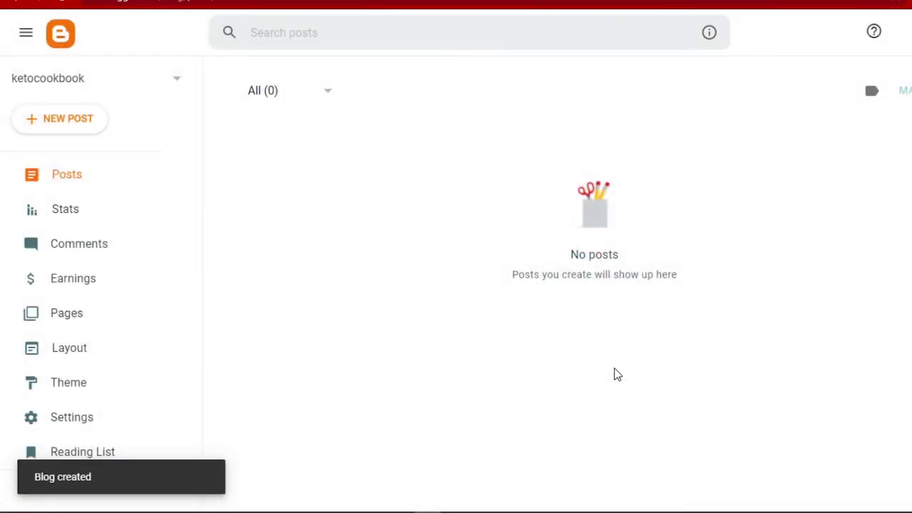
scroll(91, 311, "down", 2)
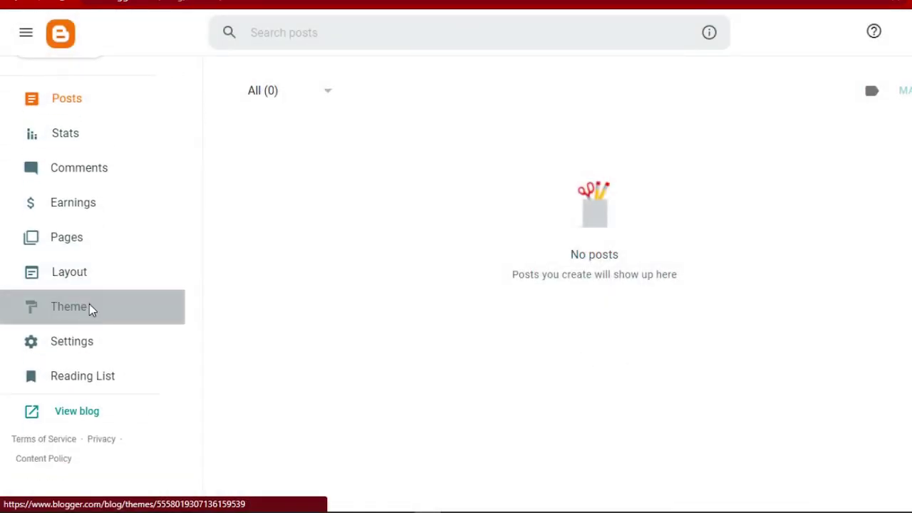
left_click(89, 308)
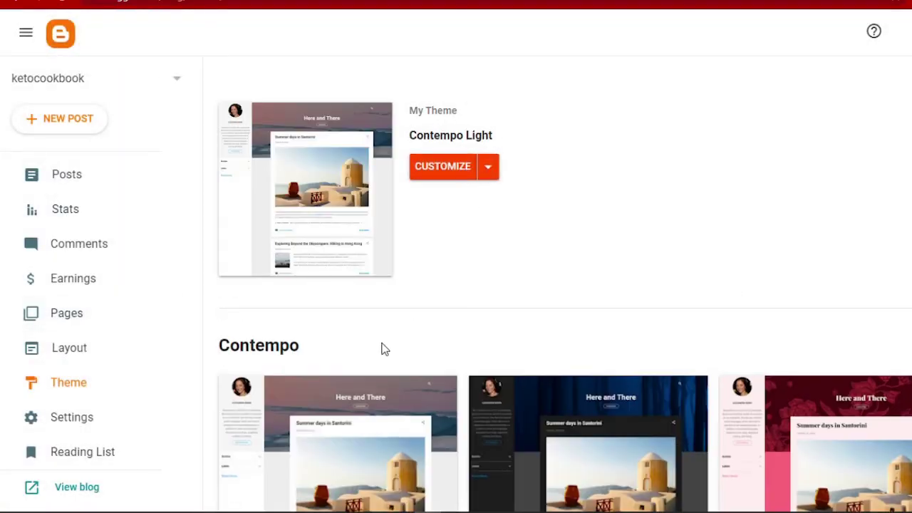
left_click(488, 165)
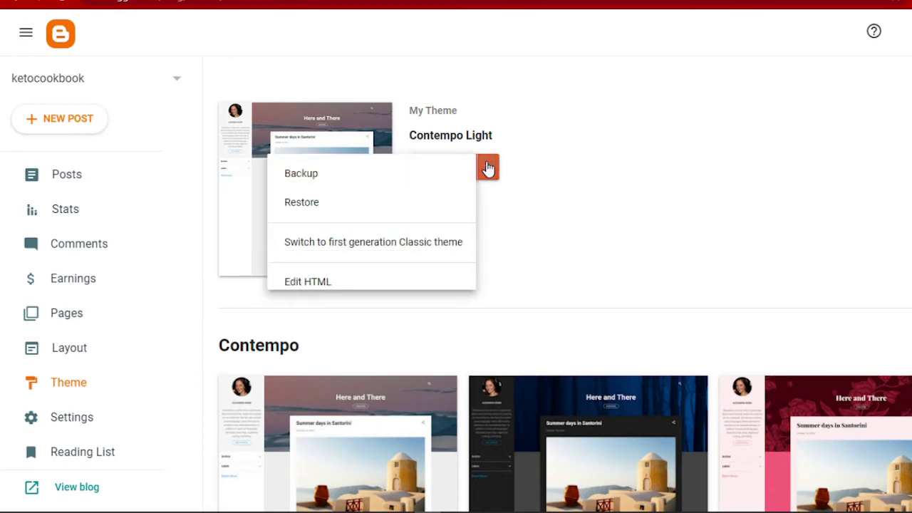
left_click(334, 295)
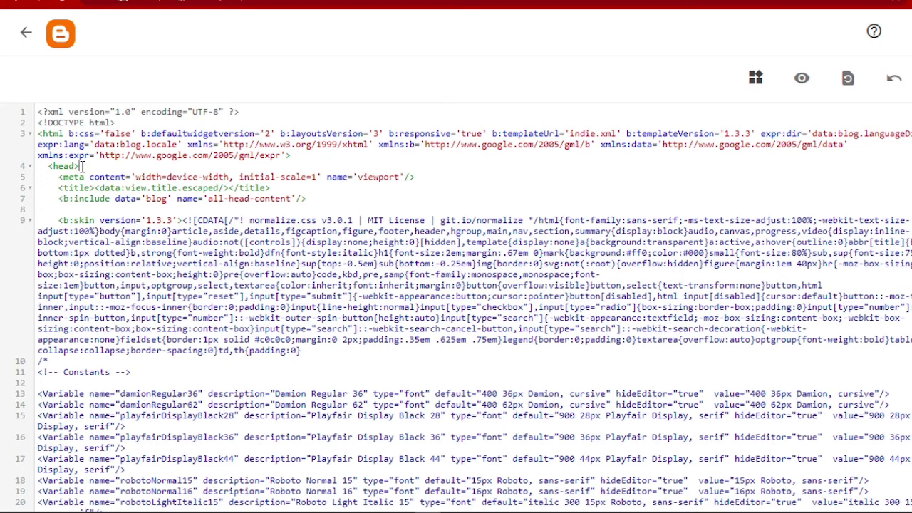
Copy the window.location.href redirect script with the "Your URL" placeholder from the notes onto a new line directly below the theme's opening head tag
left_click(83, 166)
key("Return")
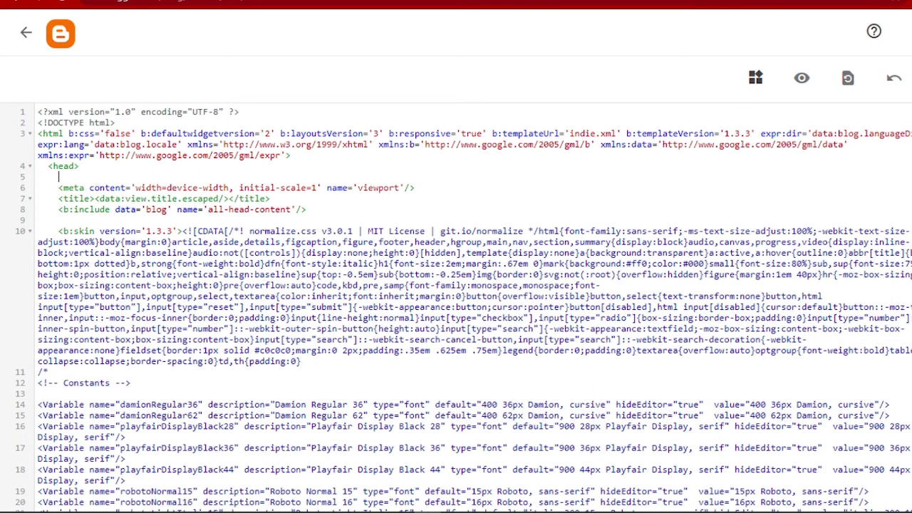
left_click(534, 503)
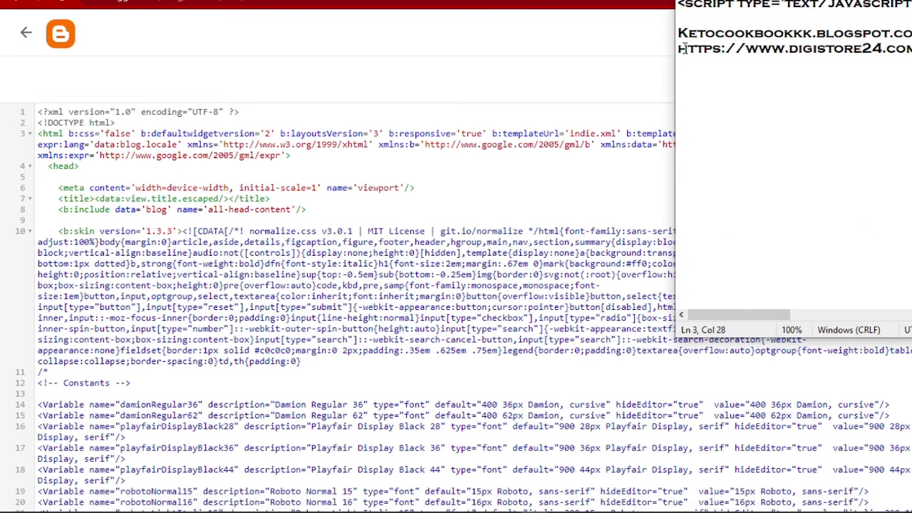
left_click_drag(680, 3, 911, 3)
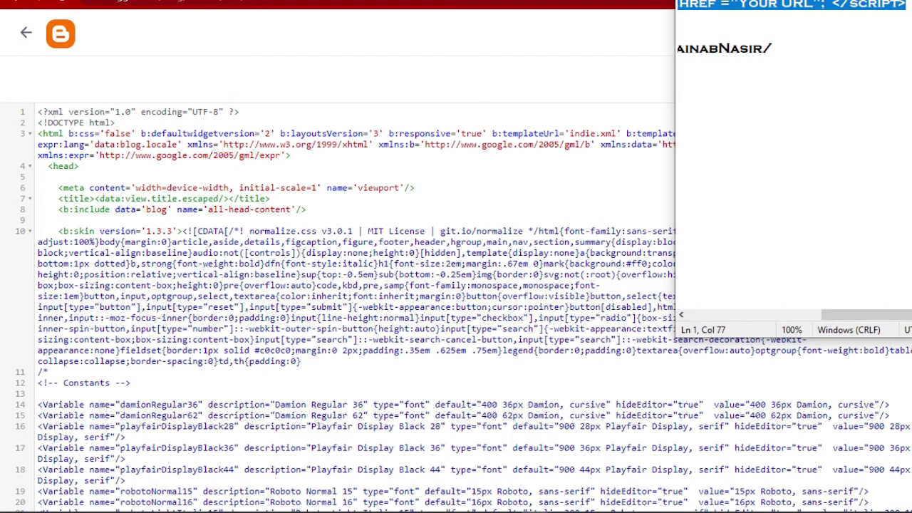
left_click(85, 178)
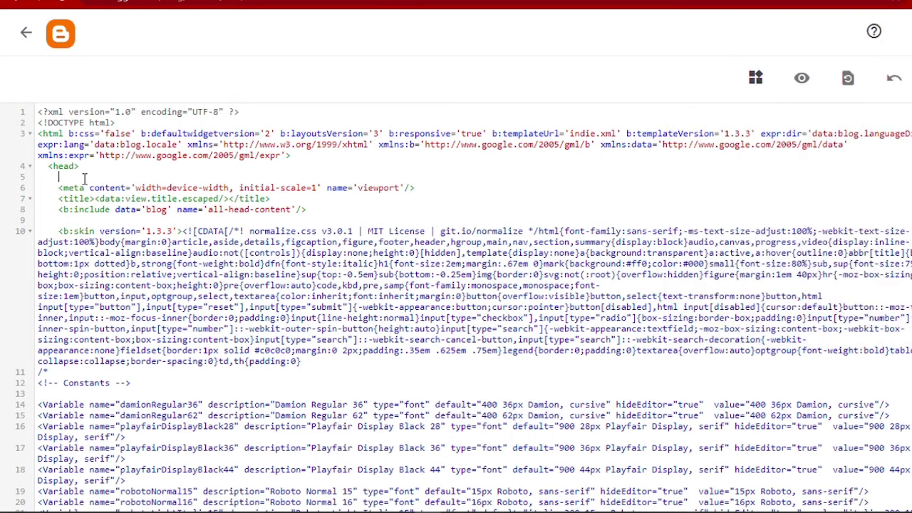
type("<script type='text/javascript'> window.location.href =\"Your URL\";  </script>")
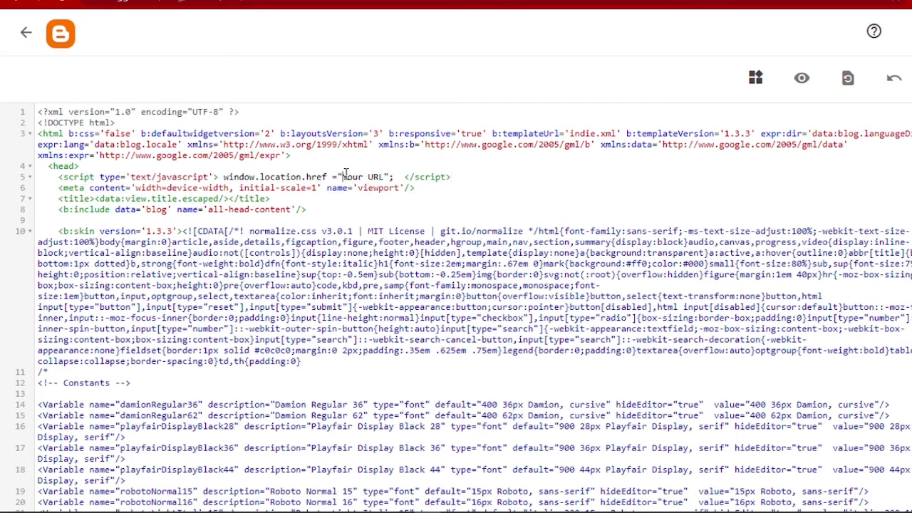
Copy the full Digistore24 affiliate link from the text notes, undoing the redirect script mistakenly pasted over it
left_click_drag(345, 176, 388, 180)
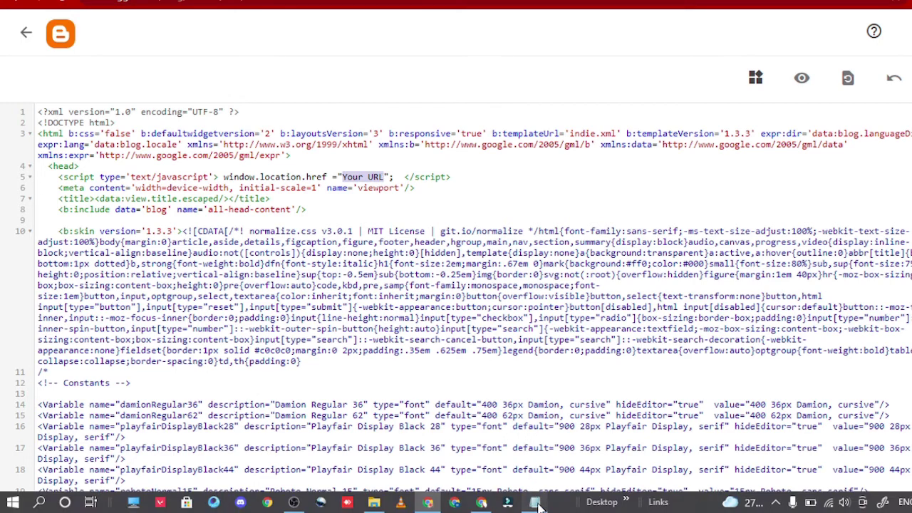
left_click(536, 503)
left_click_drag(839, 315, 797, 316)
left_click(880, 32)
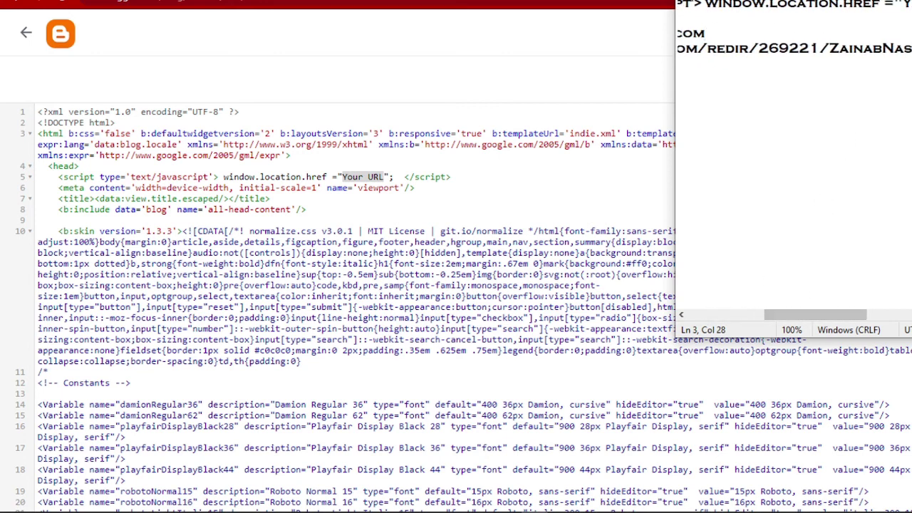
left_click_drag(906, 49, 672, 57)
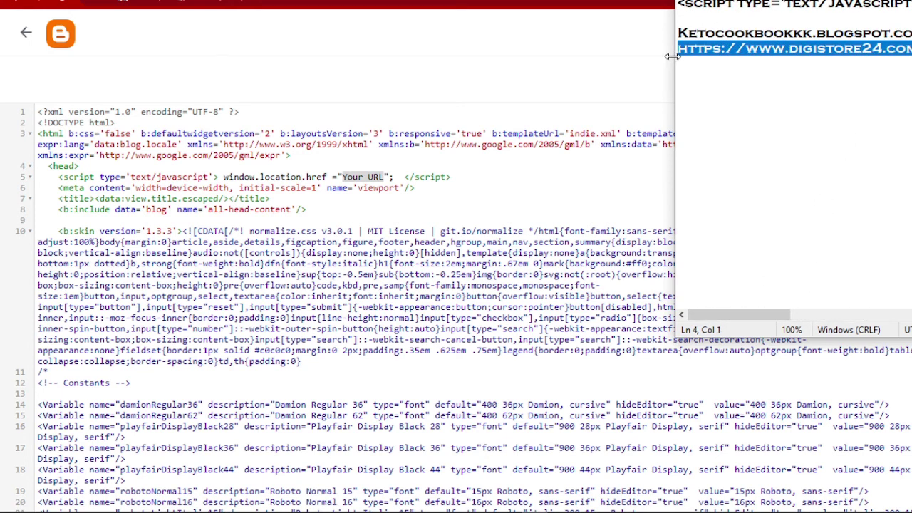
type("<script type=\"text/javascript\"> window.location.href =\"Your URL\";  </script>")
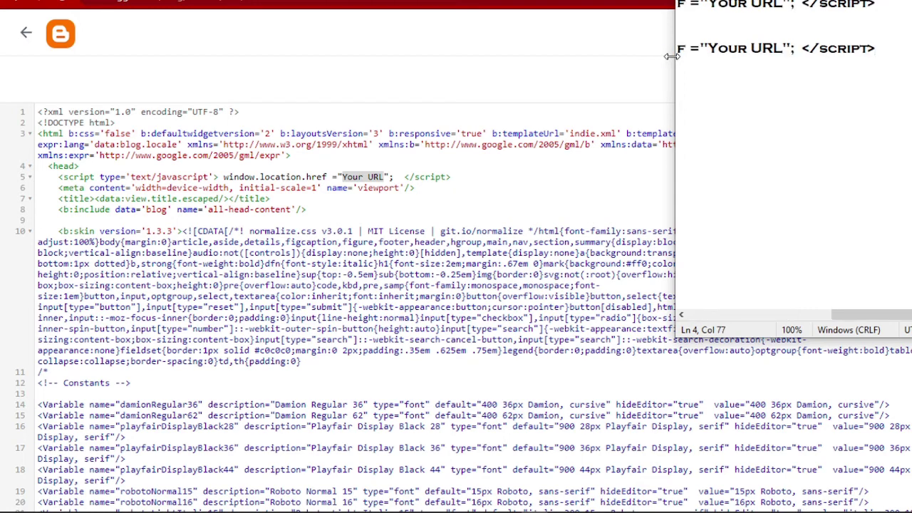
key("ctrl+z")
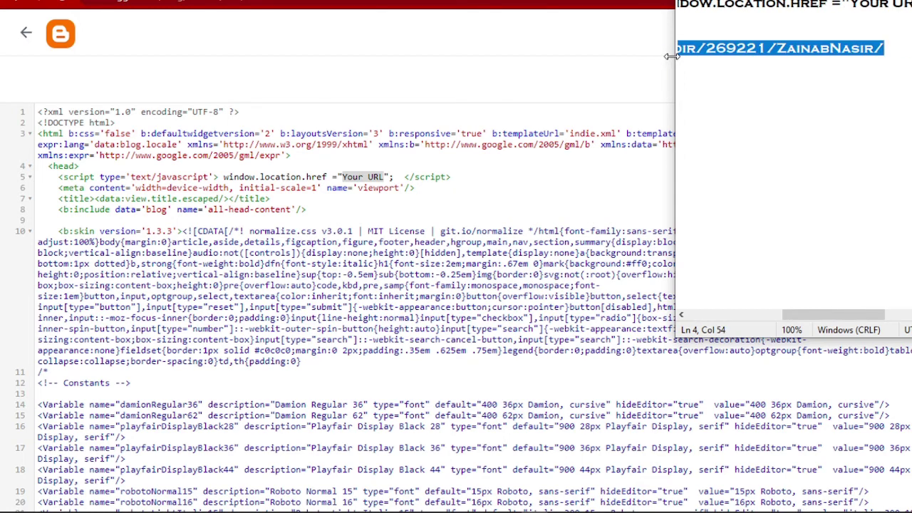
Replace the "Your URL" placeholder in the theme's redirect script with the Digistore24 affiliate link and save the theme
left_click(344, 177)
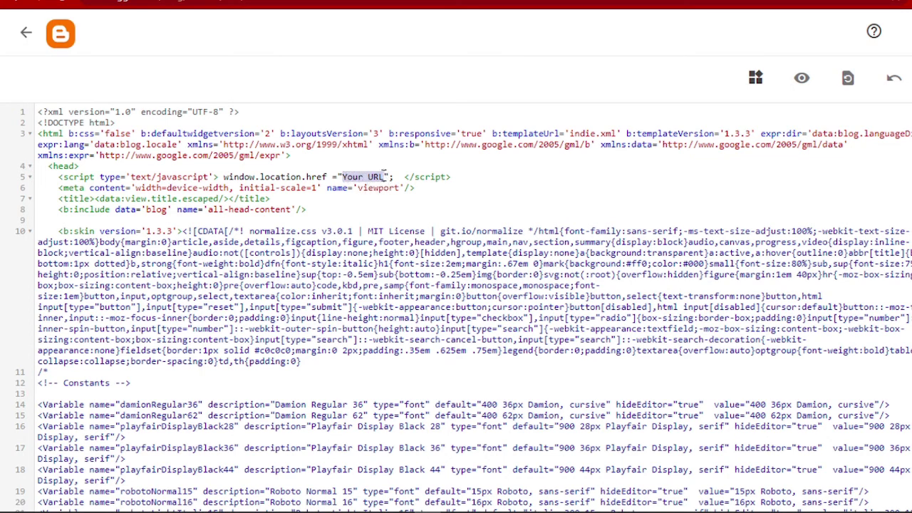
left_click_drag(385, 177, 344, 177)
type("https://www.digistore24.com/redir/269221/ZainabNasir/")
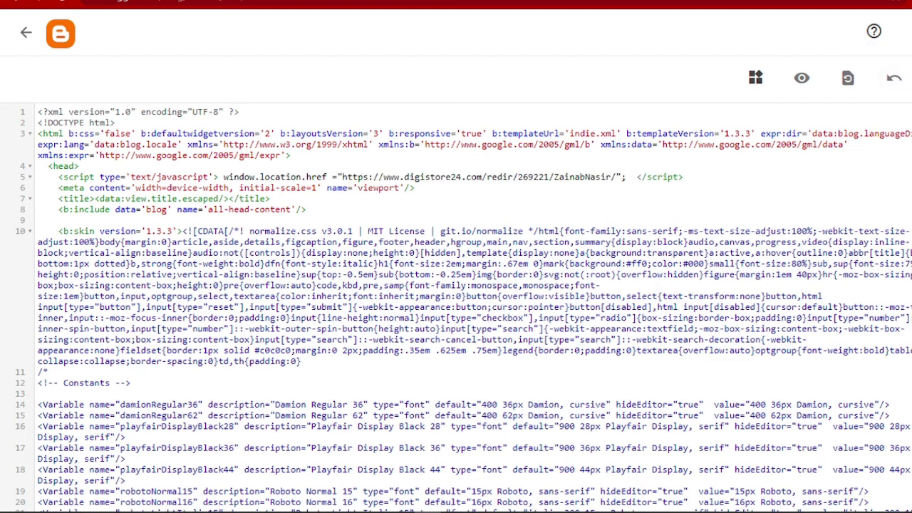
key("ctrl+s")
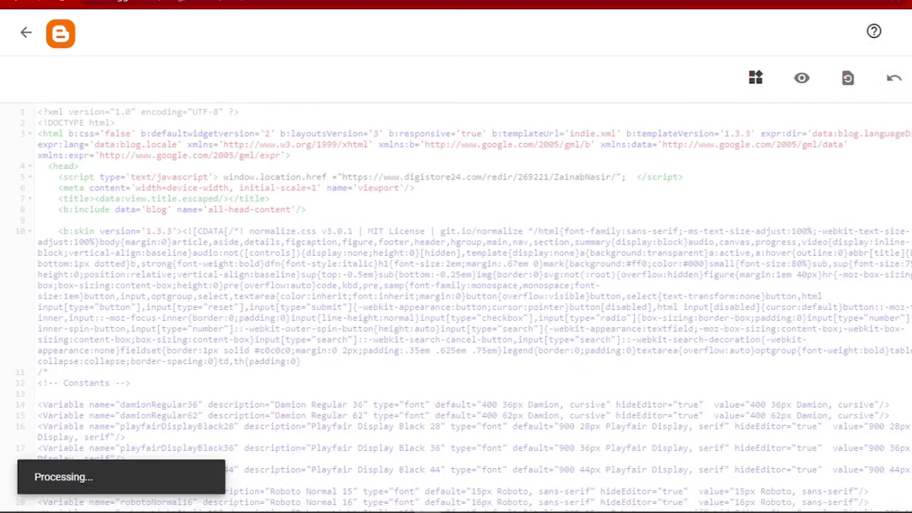
Leave the theme's HTML editor, view the live blog and look through the page it redirects to
left_click(24, 36)
scroll(22, 81, "down", 2)
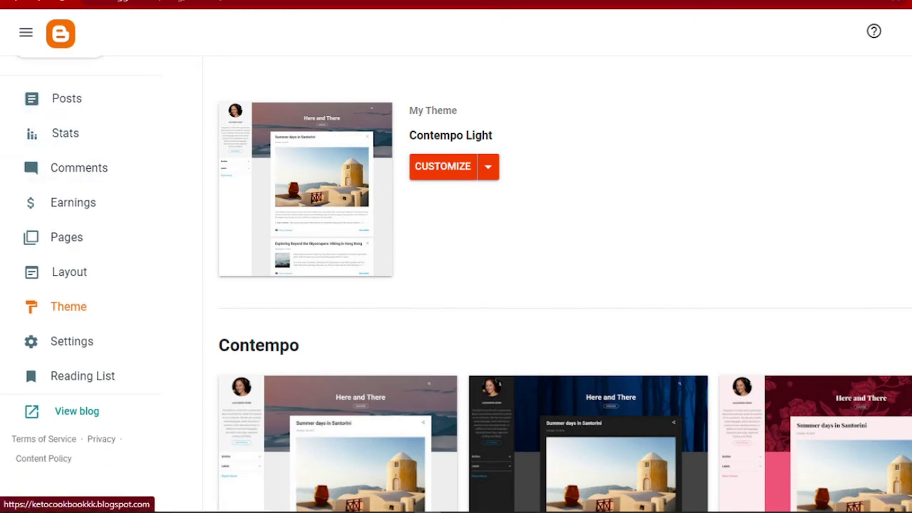
left_click(72, 420)
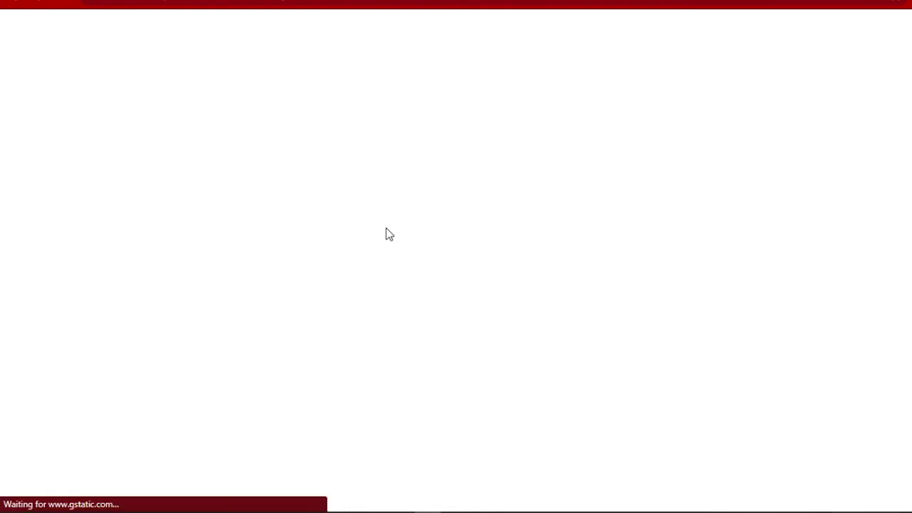
scroll(601, 140, "down", 3)
scroll(603, 135, "up", 5)
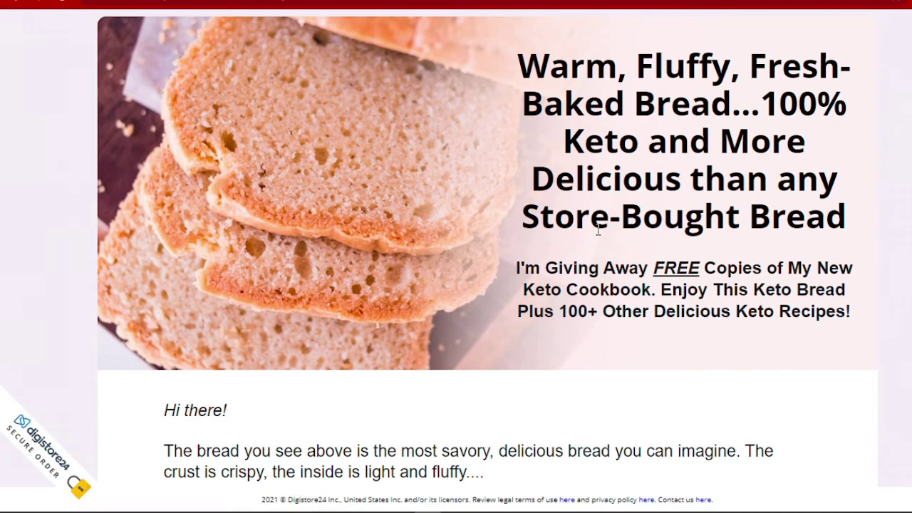
scroll(599, 214, "down", 4)
scroll(524, 152, "up", 4)
scroll(523, 151, "down", 10)
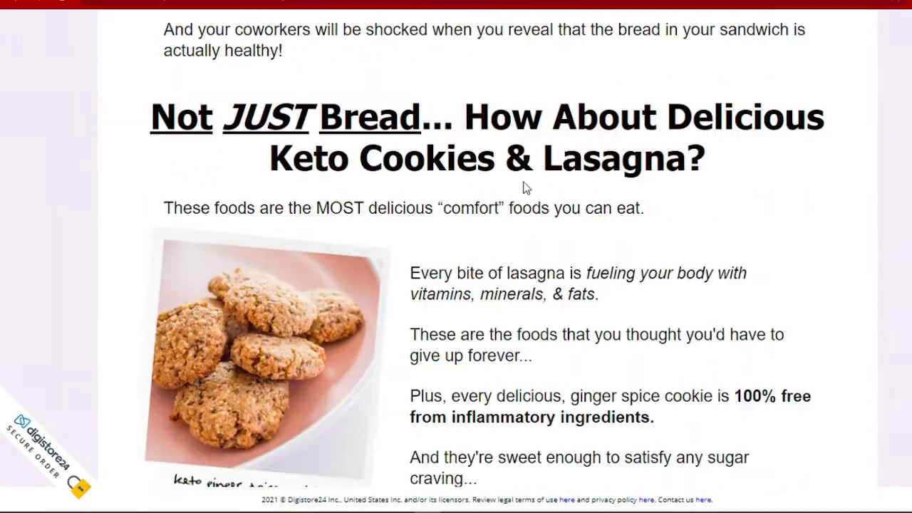
scroll(534, 271, "up", 10)
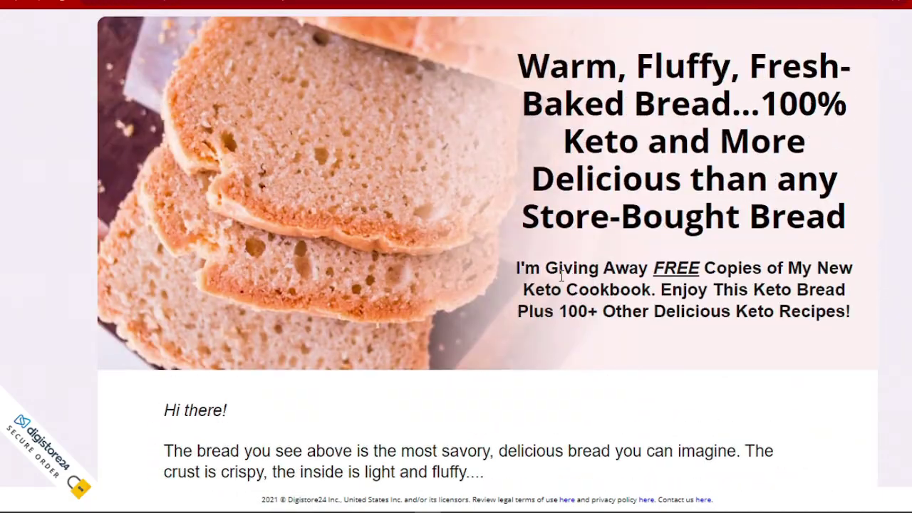